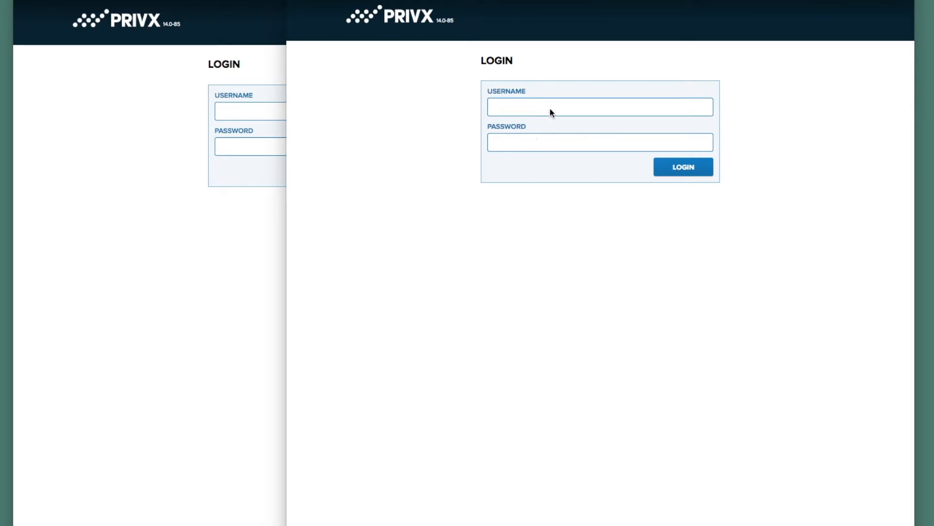
- Sign in as the regular user, confirm Available Hosts is empty, and return to the home dashboard
{"action": "left_click", "coordinate": [540, 108]}
{"action": "type", "text": "tom"}
{"action": "key", "text": "Tab"}
{"action": "type", "text": "•••••••••"}
{"action": "key", "text": "Return"}
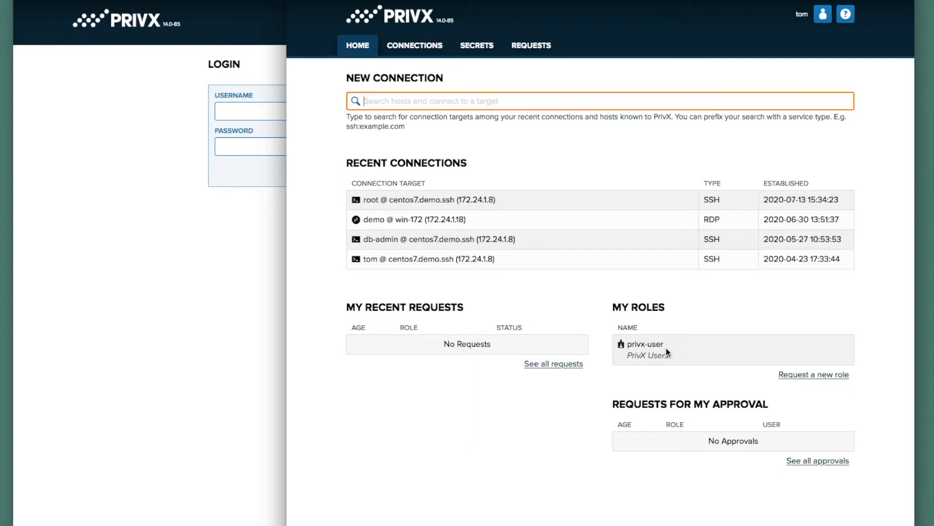
{"action": "left_click", "coordinate": [426, 50]}
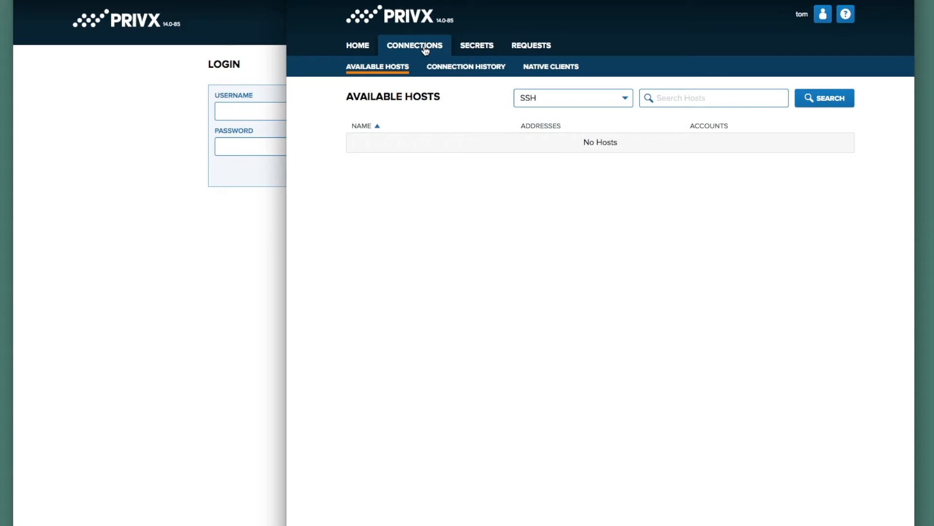
{"action": "left_click", "coordinate": [364, 51]}
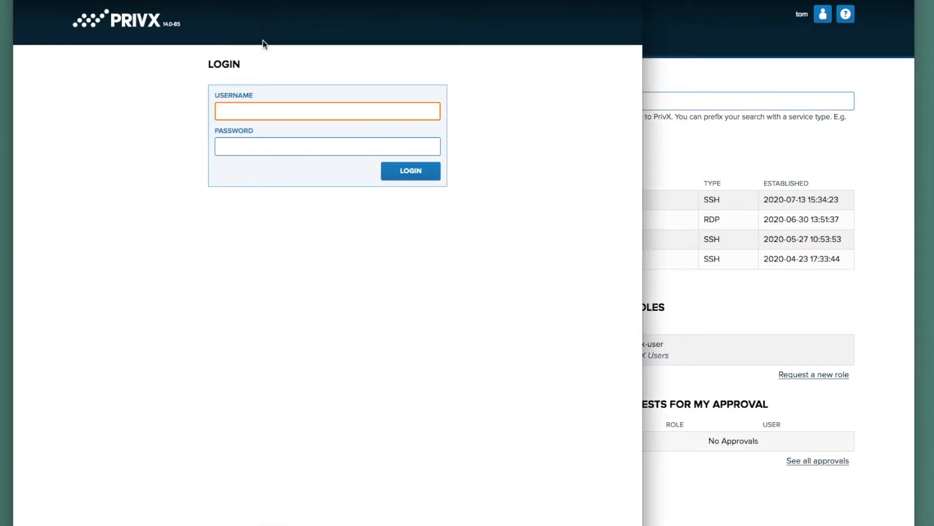
- Log in as superuser in the second window and view the eight hosts under Settings > Hosts
{"action": "type", "text": "superuser"}
{"action": "key", "text": "Tab"}
{"action": "type", "text": "*********"}
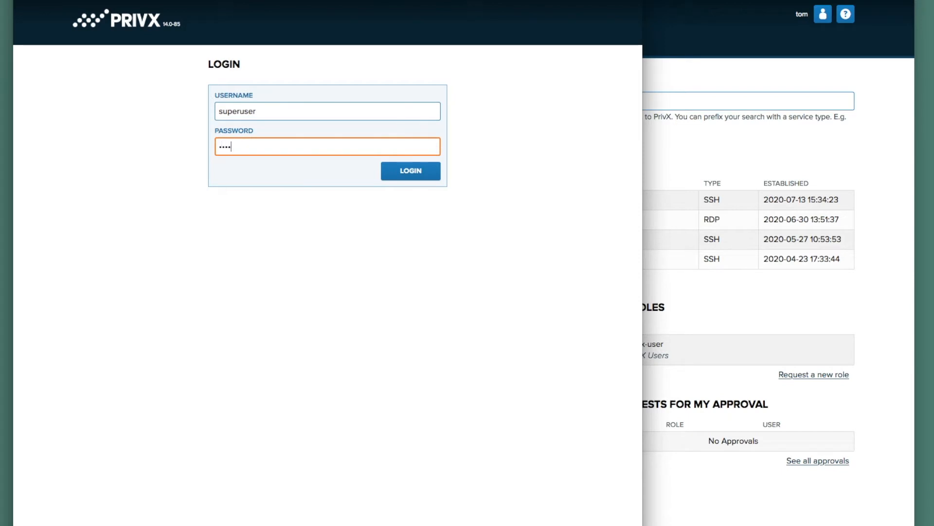
{"action": "key", "text": "Return"}
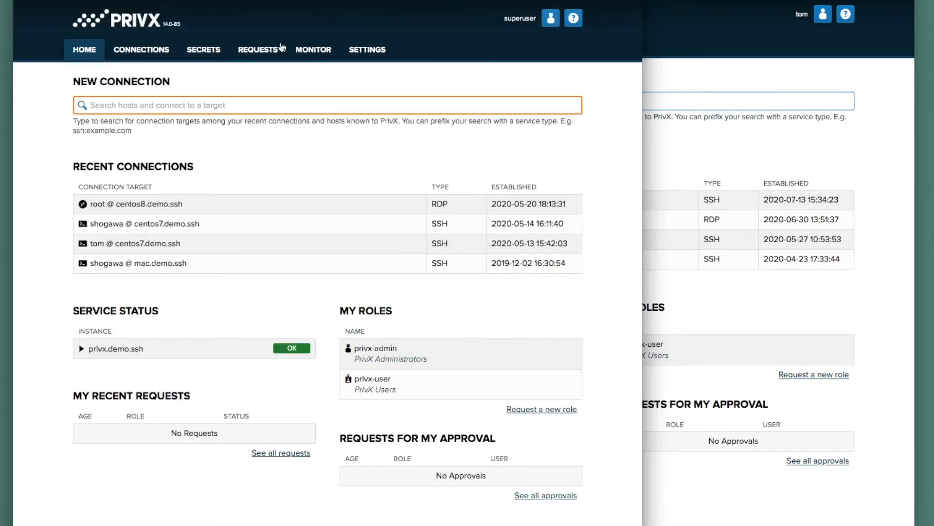
{"action": "left_click", "coordinate": [371, 49]}
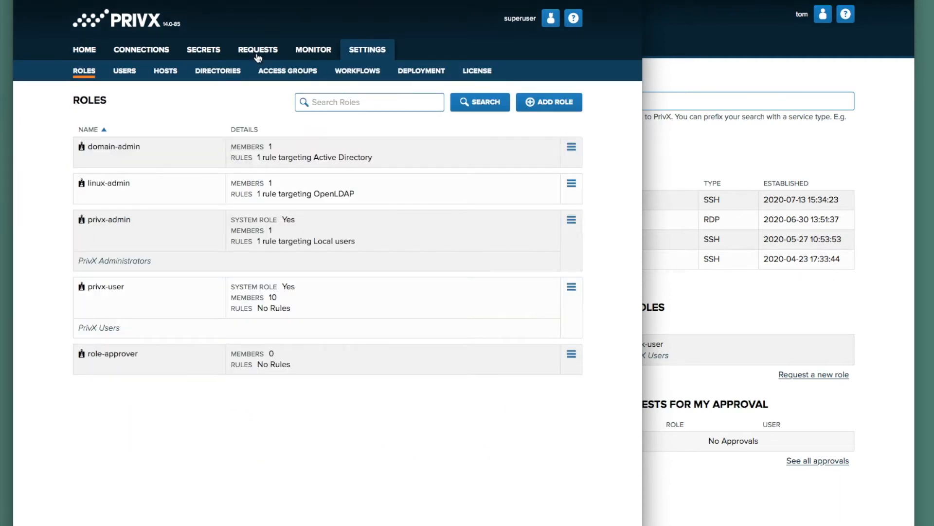
{"action": "left_click", "coordinate": [171, 75]}
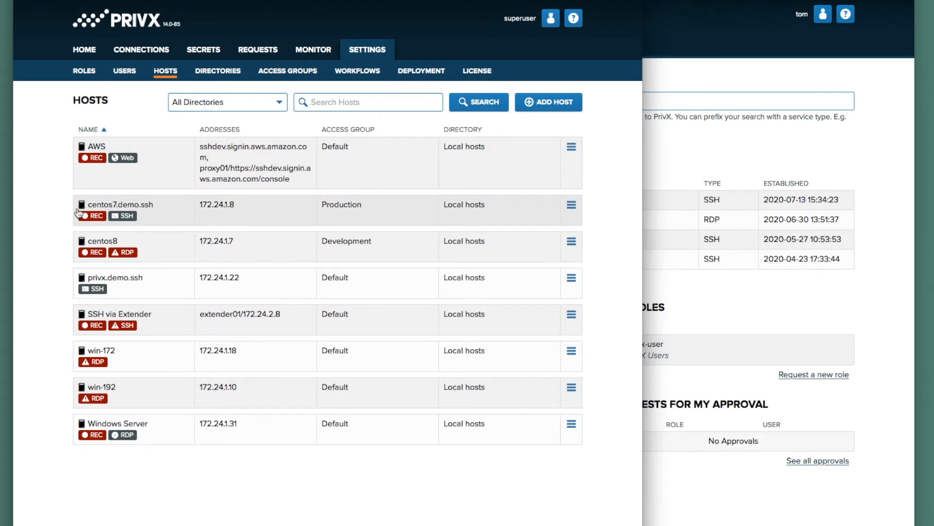
- Inspect centos7.demo.ssh's root account and linux-admin role, then open the linux-admin role details
{"action": "left_click", "coordinate": [167, 212]}
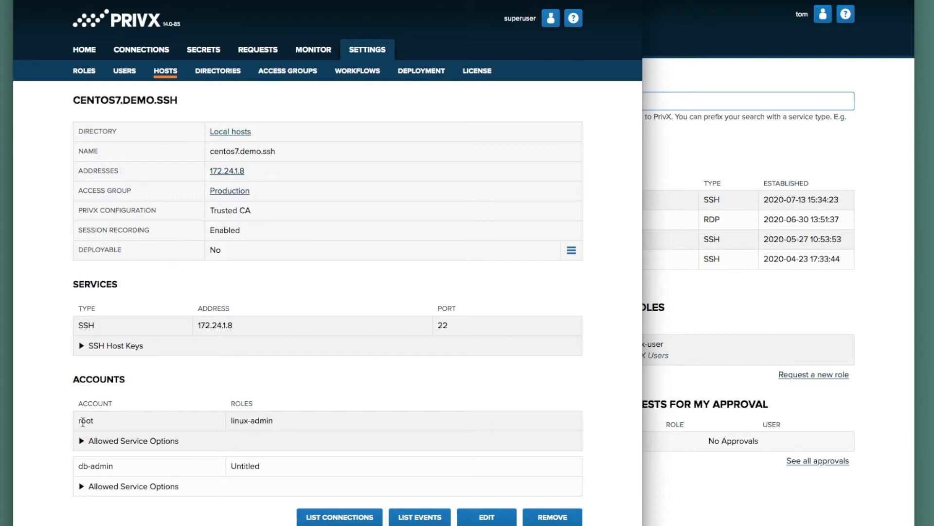
{"action": "left_click_drag", "start_coordinate": [77, 421], "coordinate": [97, 425]}
{"action": "left_click_drag", "start_coordinate": [231, 421], "coordinate": [277, 422]}
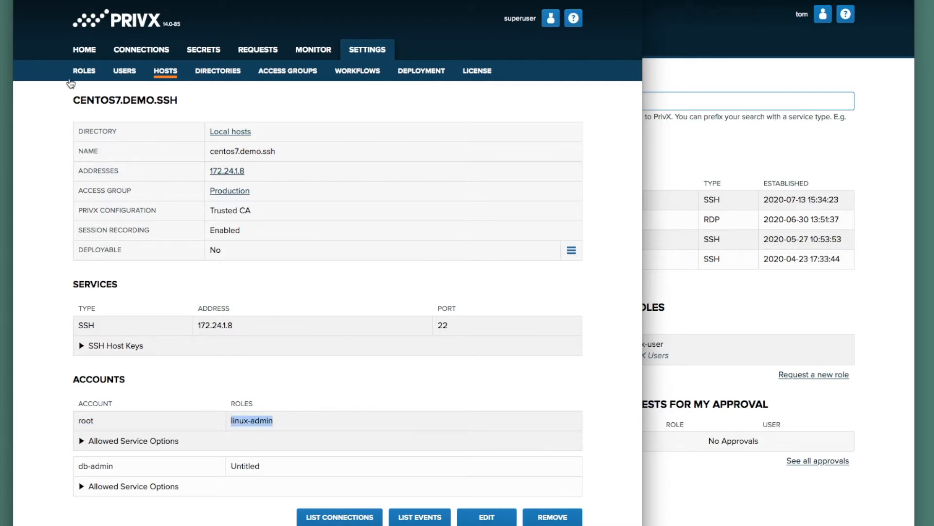
{"action": "left_click", "coordinate": [91, 73]}
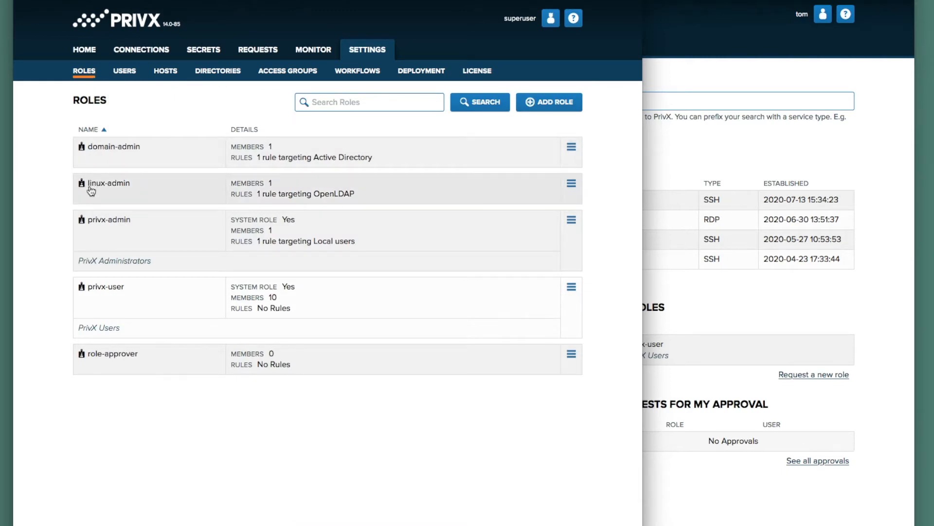
{"action": "left_click", "coordinate": [167, 191]}
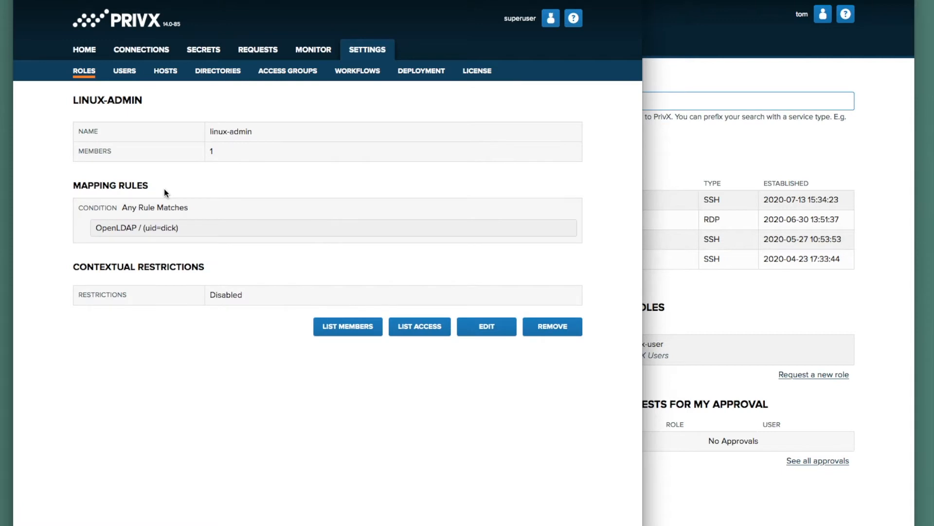
- Add an OpenLDAP rule to linux-admin matching the regular user's uid, then list its two members
{"action": "left_click", "coordinate": [483, 330]}
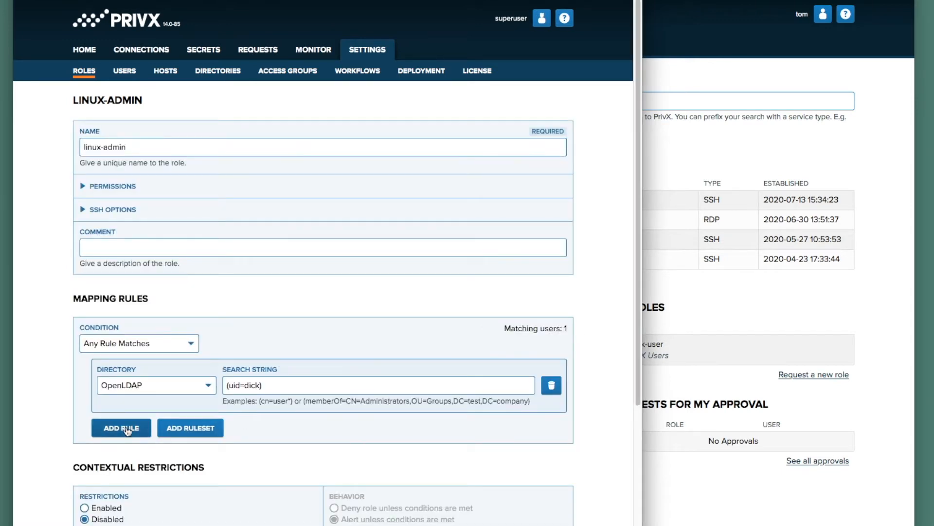
{"action": "left_click", "coordinate": [127, 431]}
{"action": "left_click", "coordinate": [135, 443]}
{"action": "left_click", "coordinate": [142, 468]}
{"action": "left_click", "coordinate": [238, 444]}
{"action": "type", "text": "(uid=tom)"}
{"action": "key", "text": "Tab"}
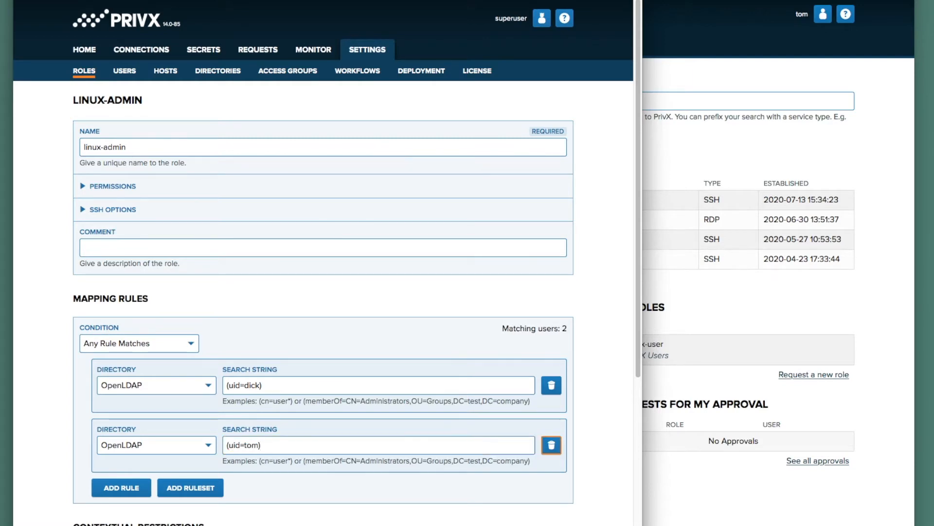
{"action": "scroll", "coordinate": [238, 445], "scroll_direction": "down", "scroll_amount": 6}
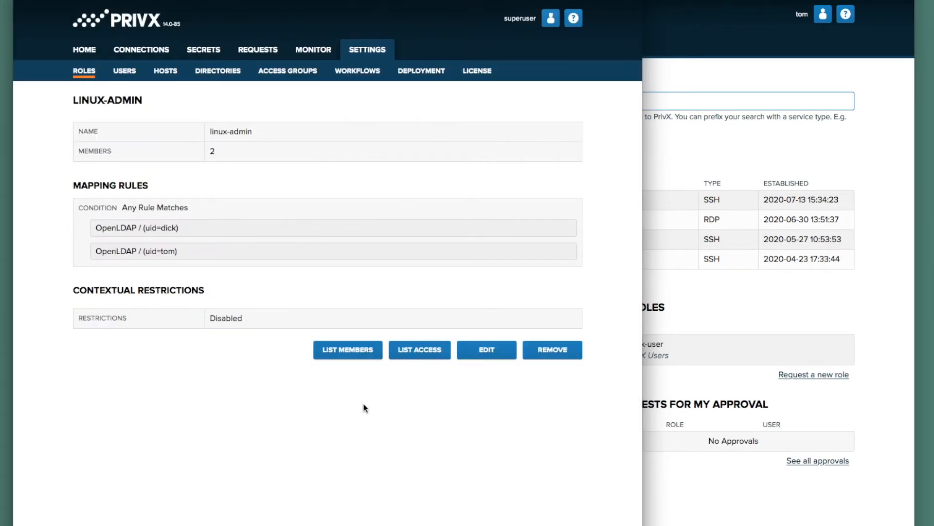
{"action": "left_click", "coordinate": [359, 351]}
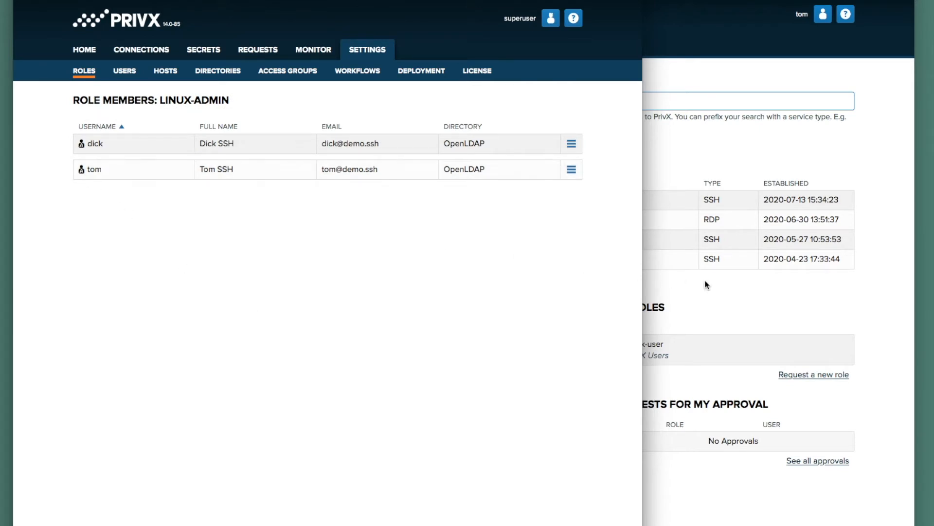
- Reload the regular user's window and expand centos7.demo.ssh under Connections to reveal root access
{"action": "left_click", "coordinate": [757, 288]}
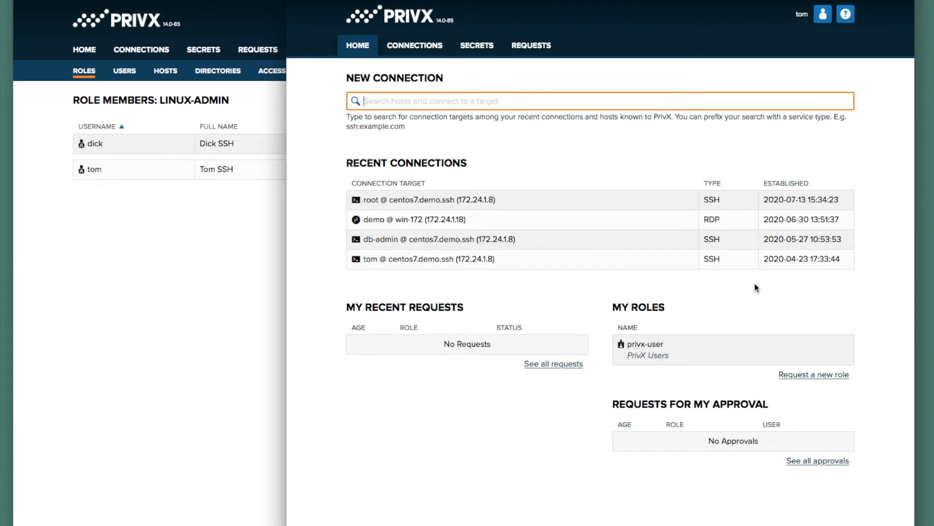
{"action": "key", "text": "super+r"}
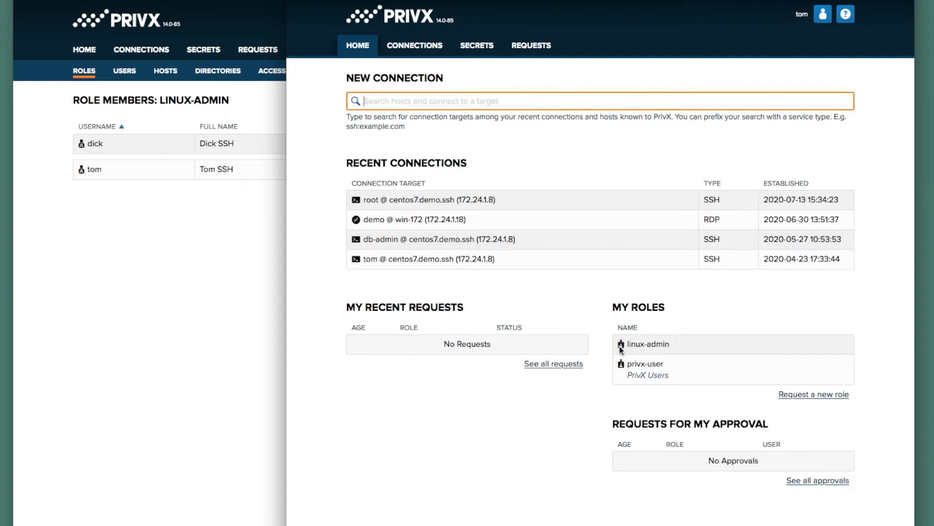
{"action": "left_click", "coordinate": [438, 54]}
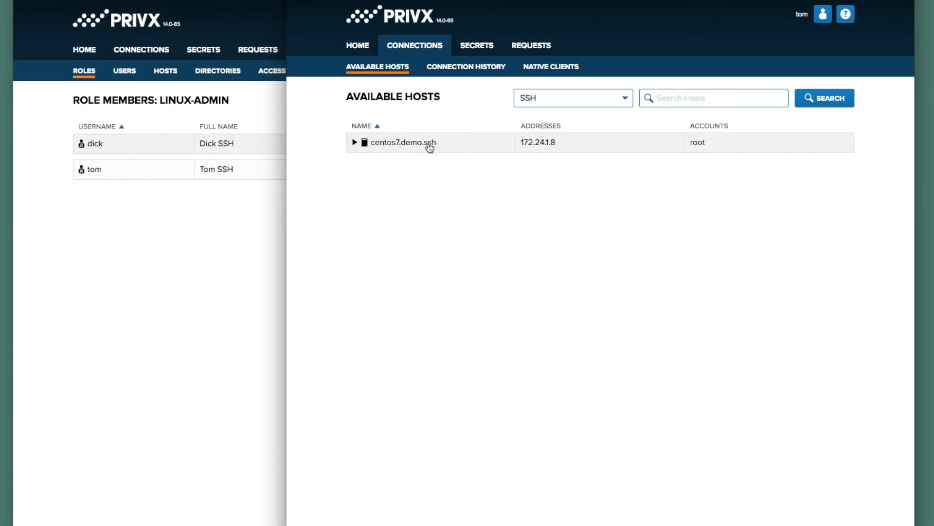
{"action": "left_click", "coordinate": [353, 143]}
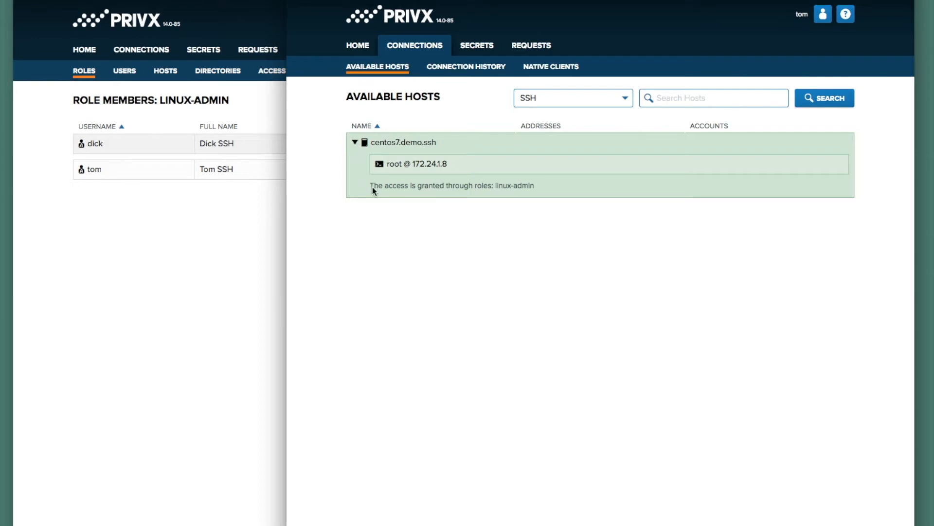
- Connect to centos7.demo.ssh as root, run whoami and hostname, then exit the shell
{"action": "left_click", "coordinate": [438, 173]}
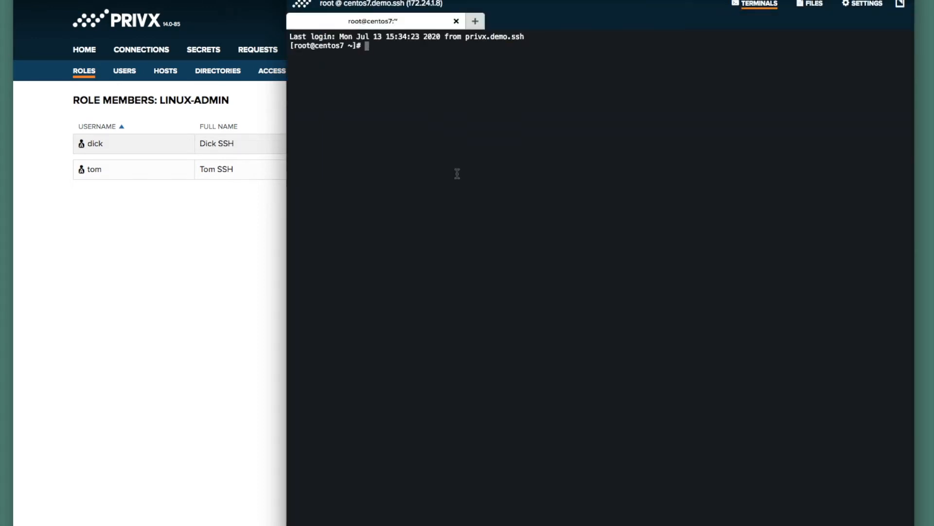
{"action": "type", "text": "whoami"}
{"action": "key", "text": "Return"}
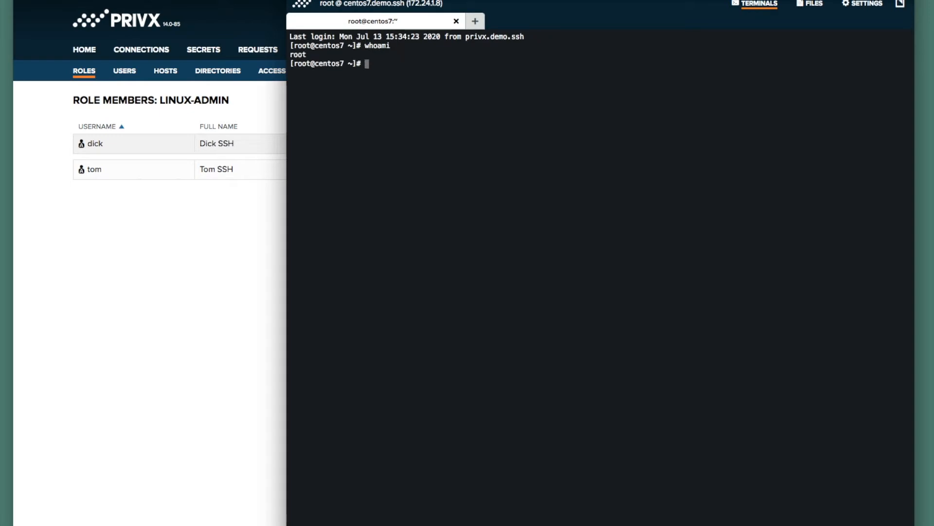
{"action": "type", "text": "hostname"}
{"action": "key", "text": "Return"}
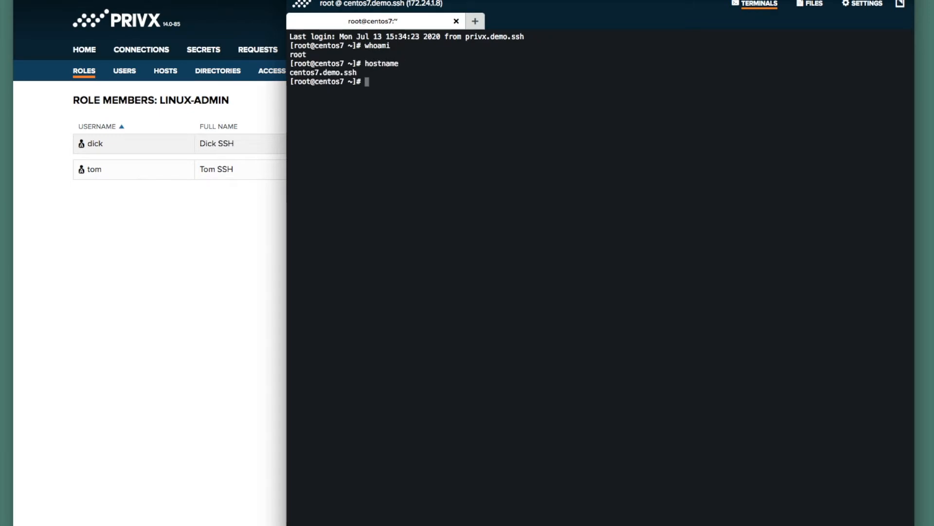
{"action": "type", "text": "exit"}
{"action": "key", "text": "Return"}
- Log the regular user out of PrivX
{"action": "left_click", "coordinate": [305, 9]}
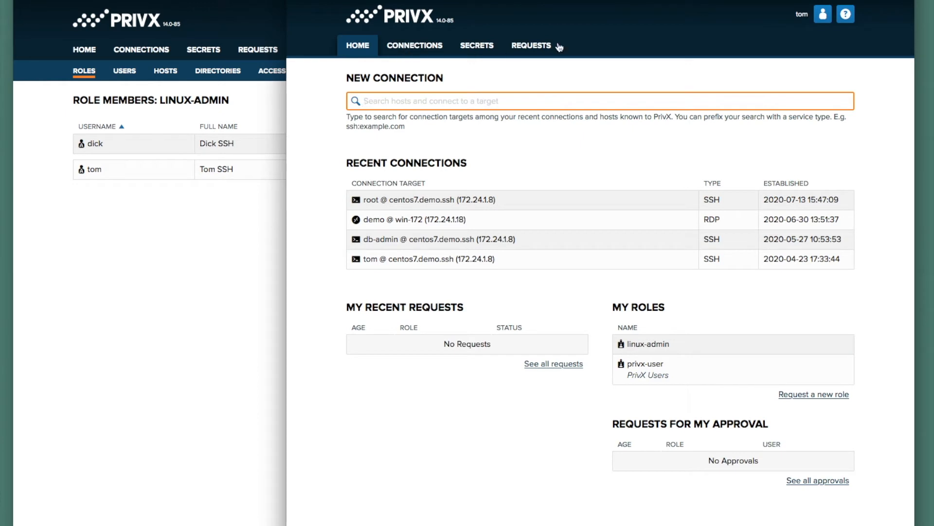
{"action": "left_click", "coordinate": [824, 15]}
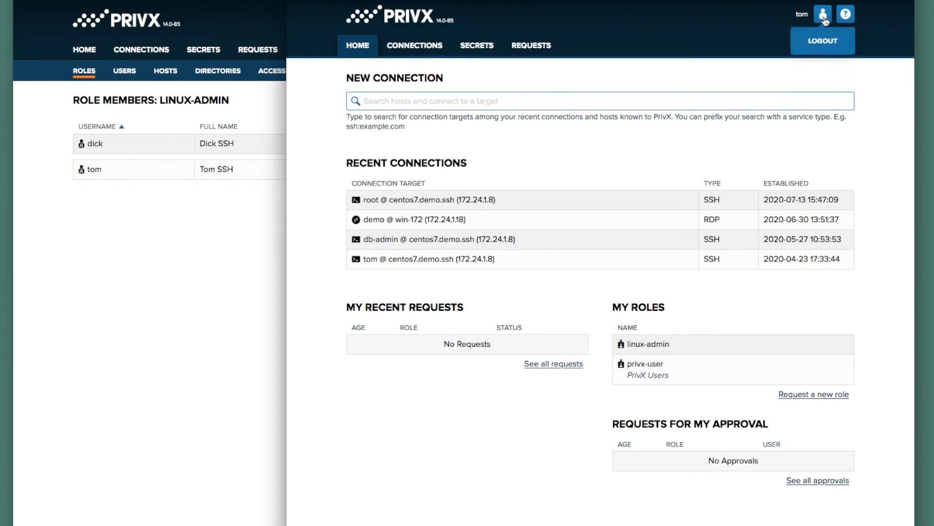
{"action": "left_click", "coordinate": [825, 38]}
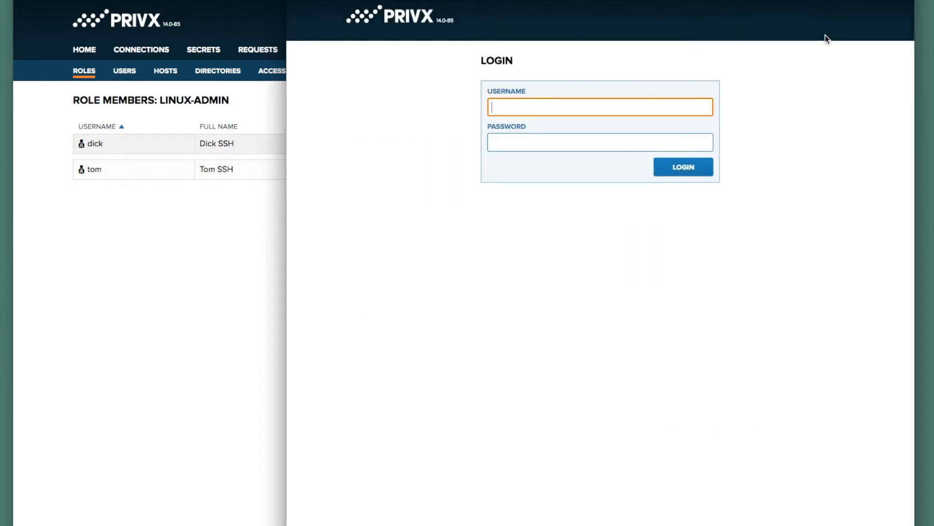
- Sign in as the Active Directory test user, confirm no available hosts, and return home
{"action": "type", "text": "alice@ad.demo.ssh"}
{"action": "key", "text": "Tab"}
{"action": "type", "text": "•••••••"}
{"action": "key", "text": "Return"}
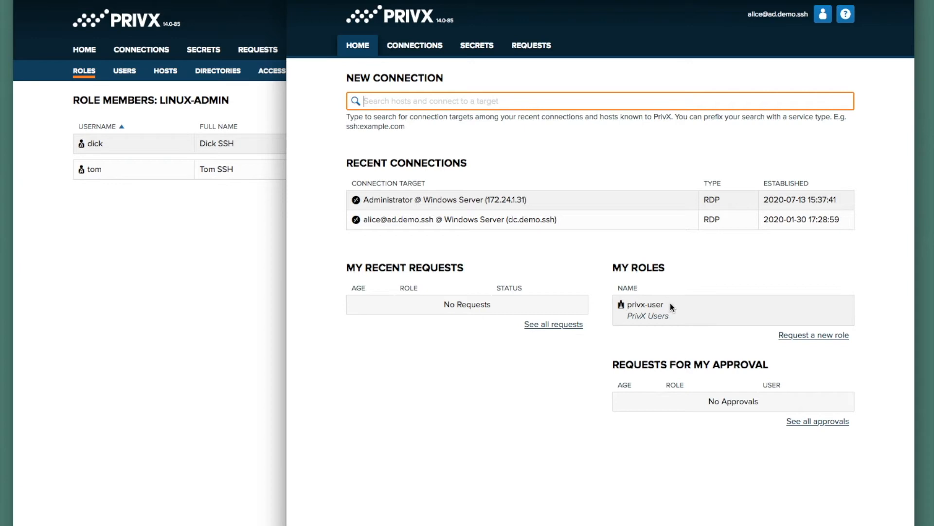
{"action": "left_click", "coordinate": [431, 52]}
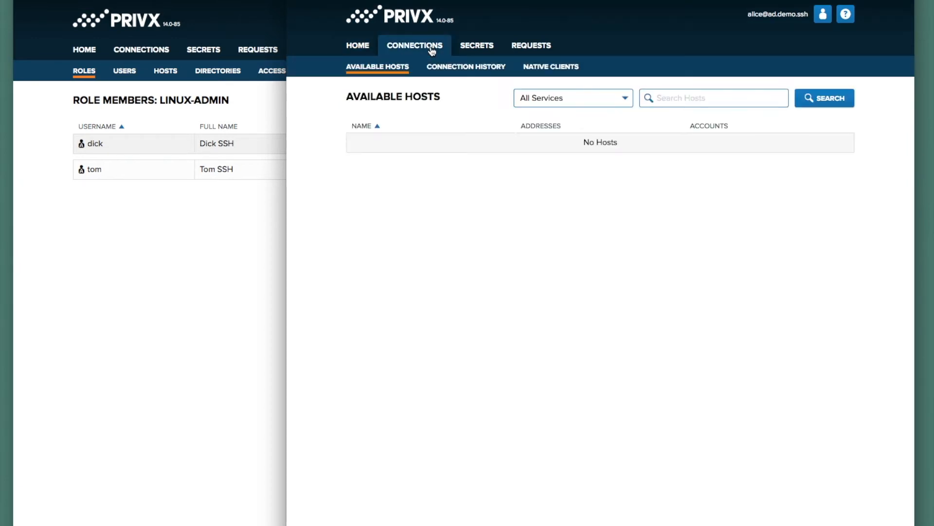
{"action": "left_click", "coordinate": [356, 52]}
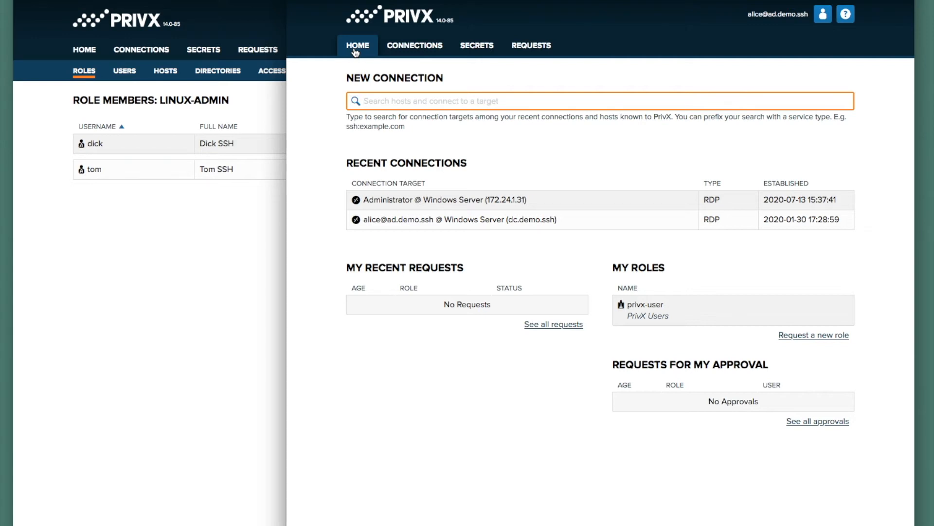
- In the superuser window, open Windows Server's host details and highlight Administrator's domain-admin role
{"action": "left_click", "coordinate": [188, 240]}
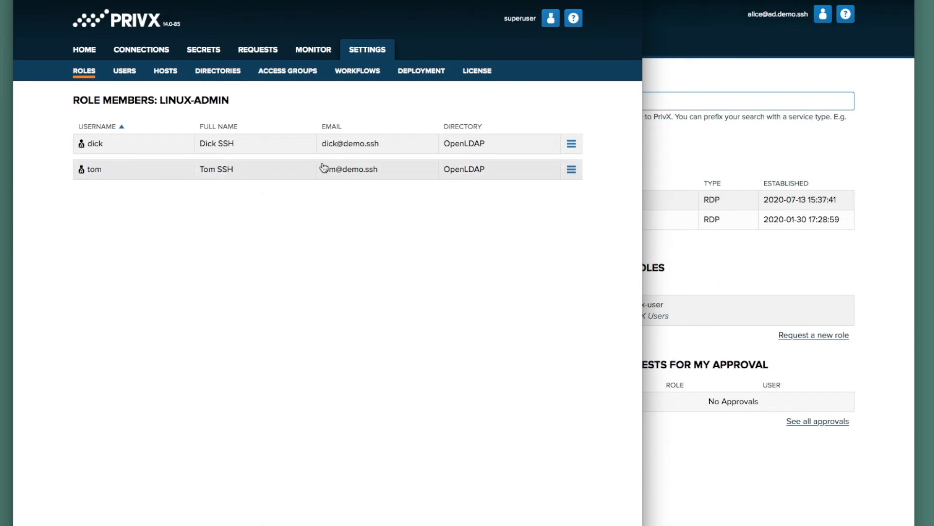
{"action": "left_click", "coordinate": [376, 57]}
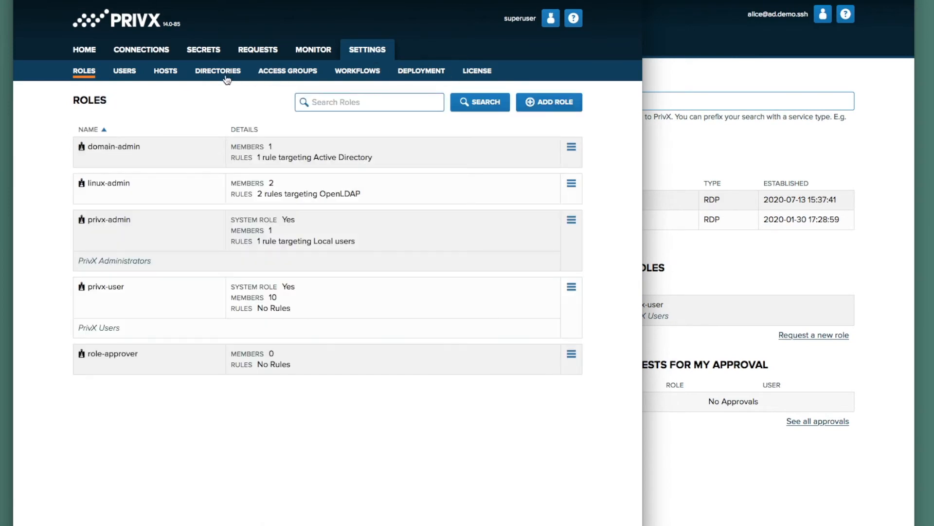
{"action": "left_click", "coordinate": [175, 73]}
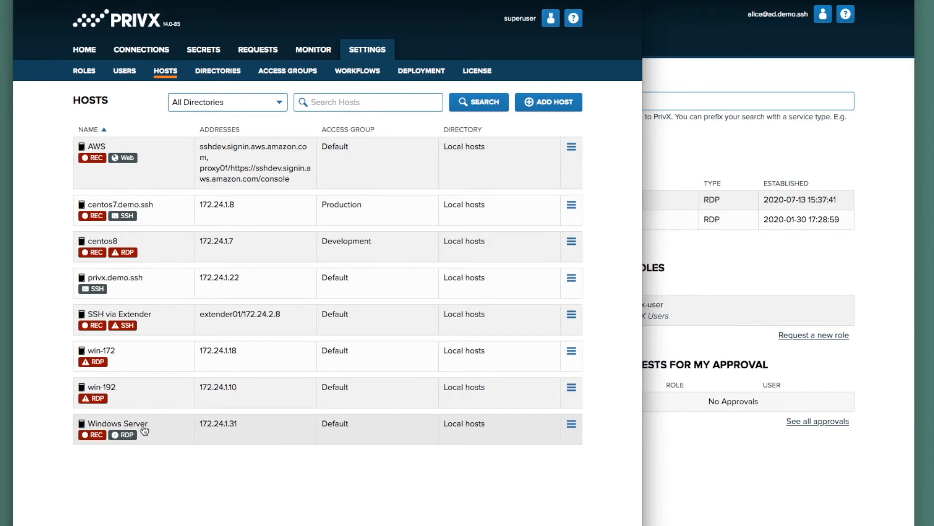
{"action": "left_click", "coordinate": [162, 429]}
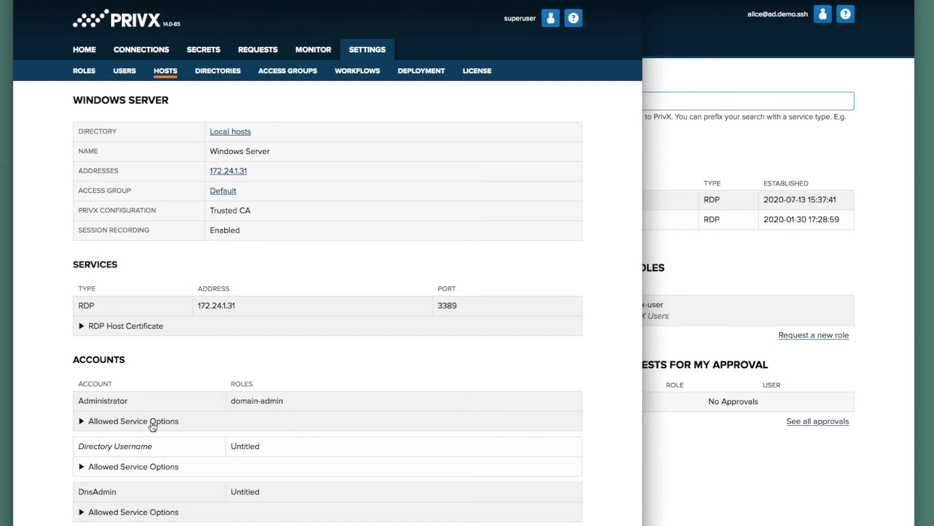
{"action": "left_click_drag", "start_coordinate": [84, 401], "coordinate": [132, 403]}
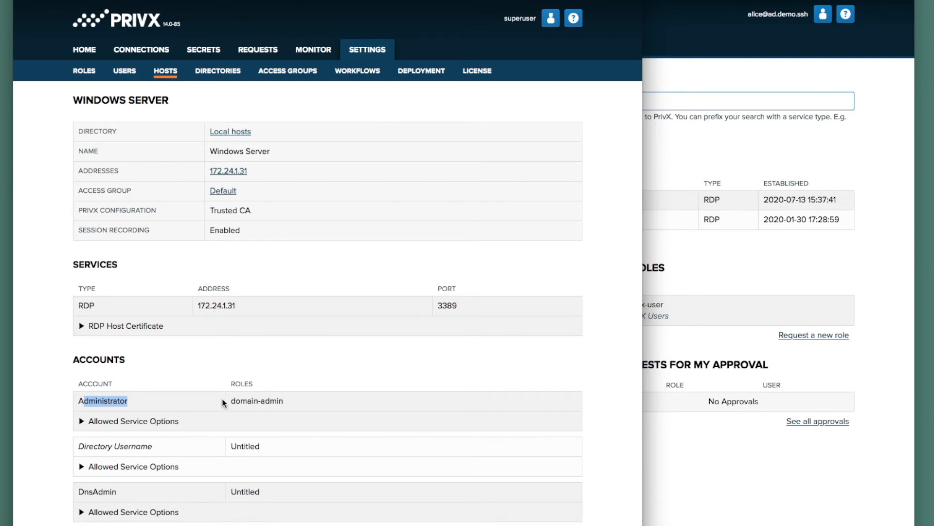
{"action": "left_click_drag", "start_coordinate": [231, 400], "coordinate": [294, 400]}
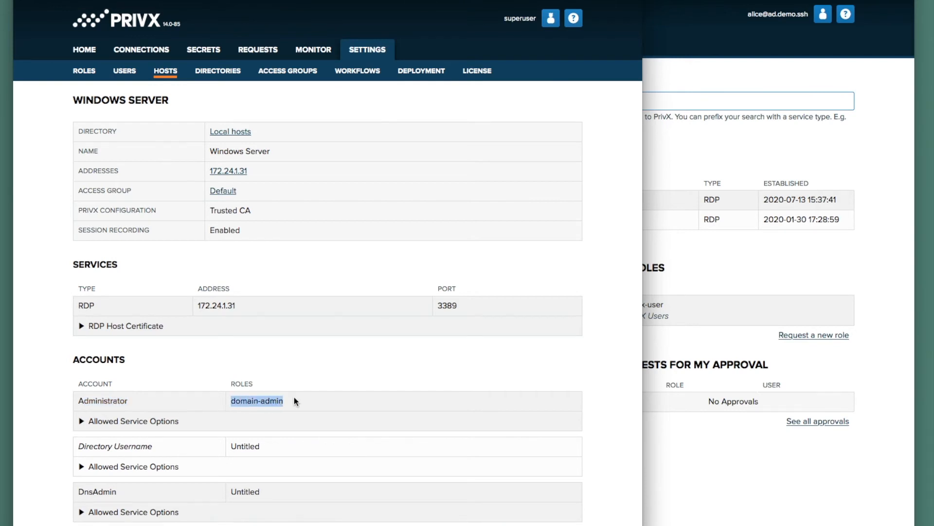
- Open the domain-admin role, highlight its Corporate Domain Admins rule, and list its single member
{"action": "left_click", "coordinate": [85, 73]}
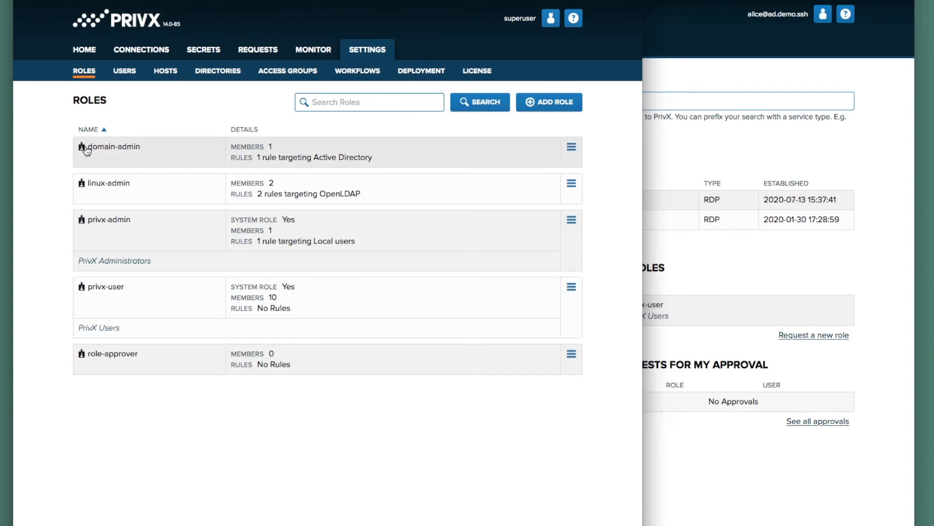
{"action": "left_click", "coordinate": [144, 153]}
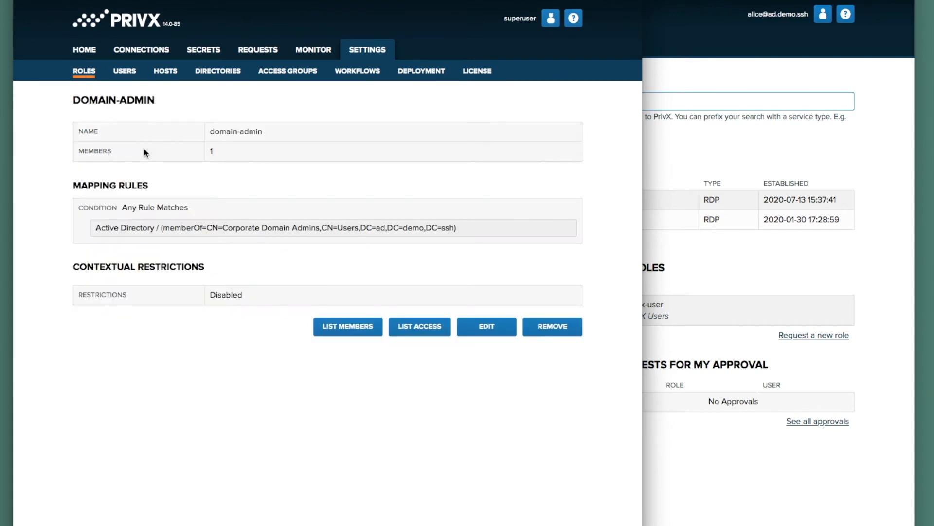
{"action": "left_click_drag", "start_coordinate": [95, 228], "coordinate": [469, 226]}
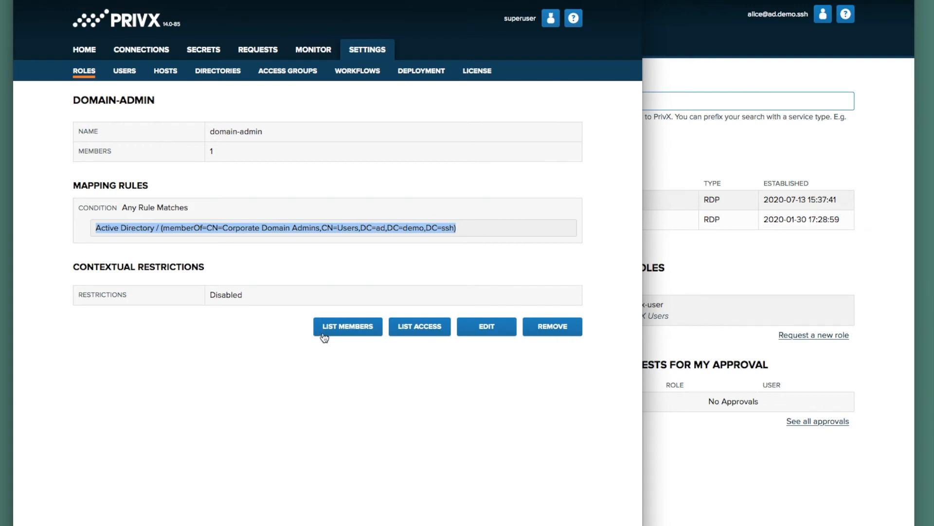
{"action": "left_click", "coordinate": [350, 330]}
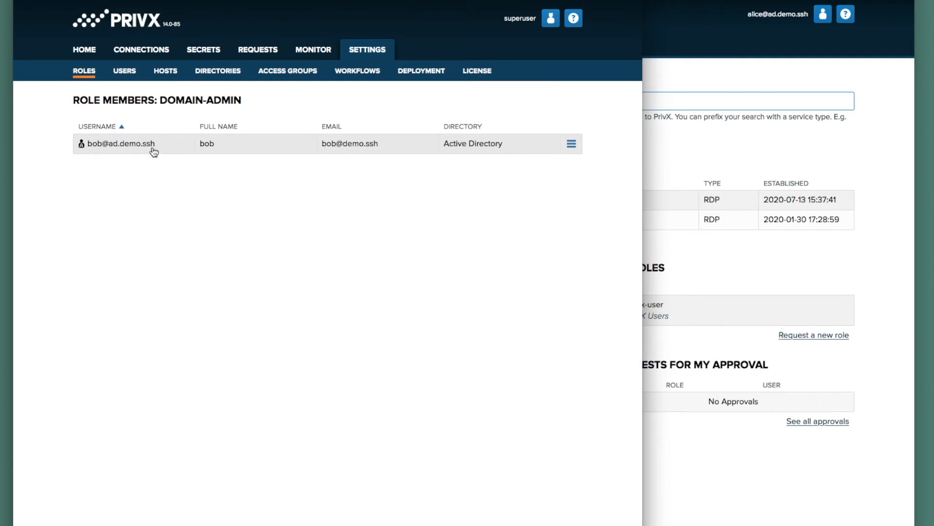
- Log out the superuser and sign in as the AD user who is the domain-admin member
{"action": "left_click", "coordinate": [546, 21]}
{"action": "left_click", "coordinate": [547, 58]}
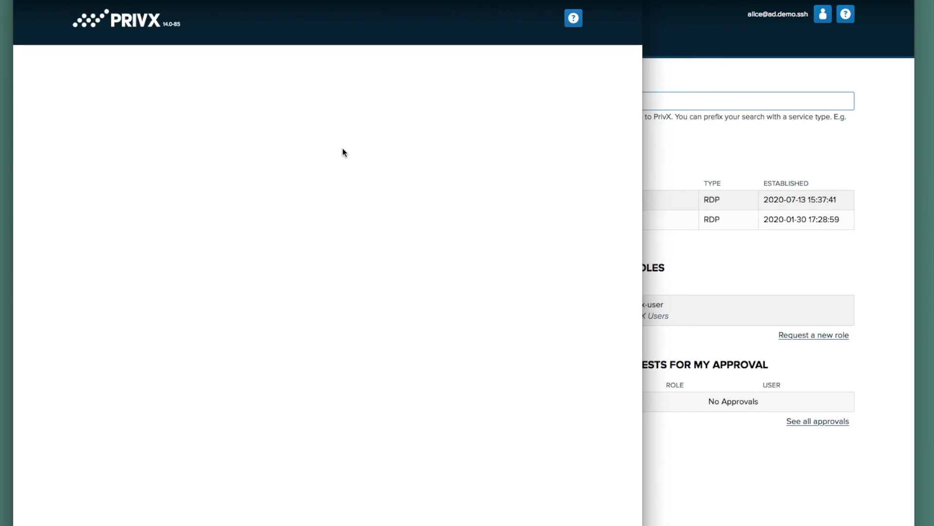
{"action": "type", "text": "bob@ad.demo.ssh"}
{"action": "key", "text": "Tab"}
{"action": "type", "text": "p"}
{"action": "key", "text": "Return"}
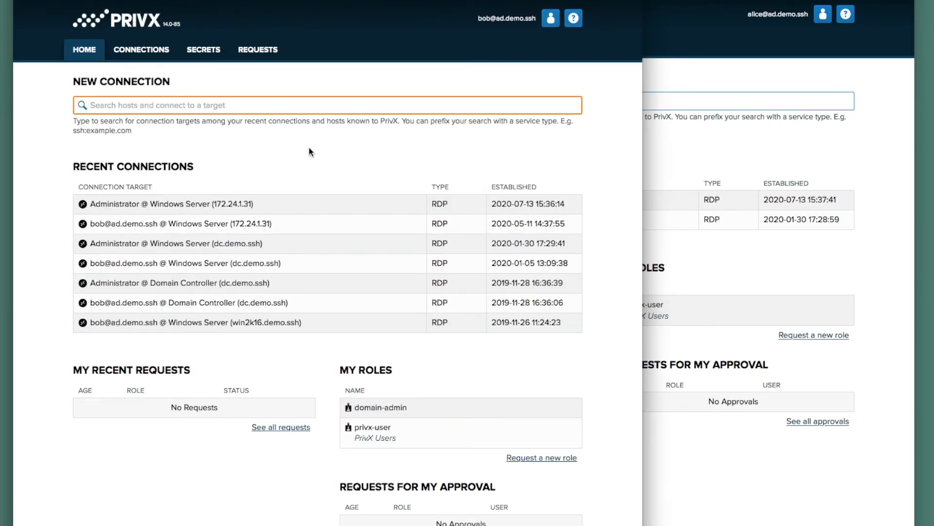
- Start an RDP session to Windows Server as Administrator @ 172.24.1.31
{"action": "left_click", "coordinate": [154, 54]}
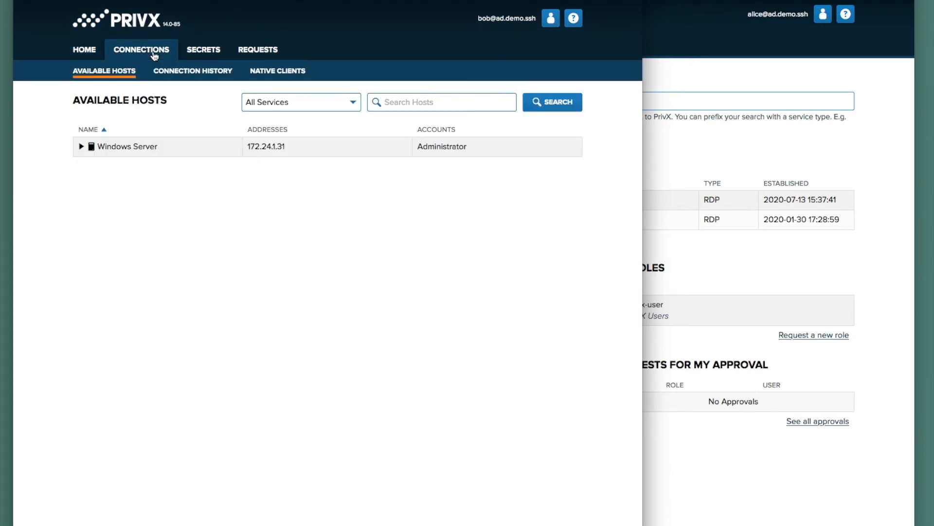
{"action": "left_click", "coordinate": [81, 147]}
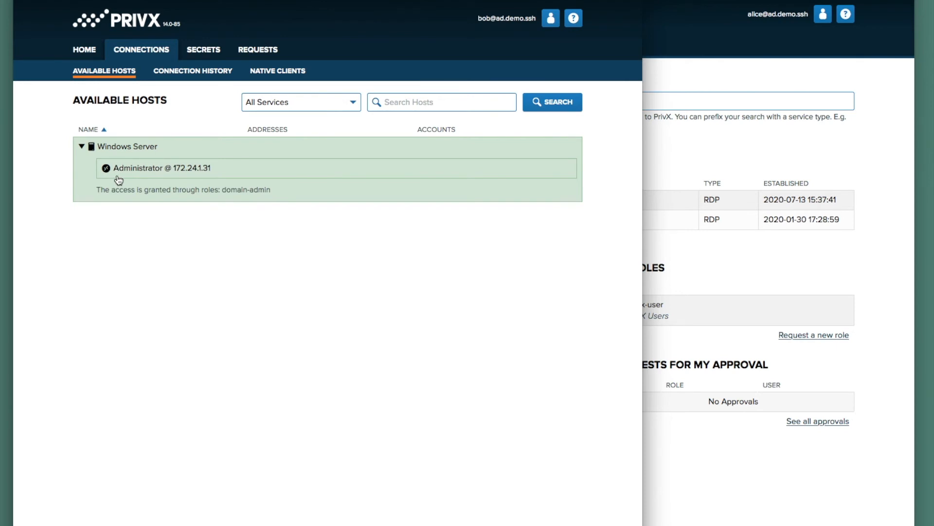
{"action": "left_click", "coordinate": [149, 172]}
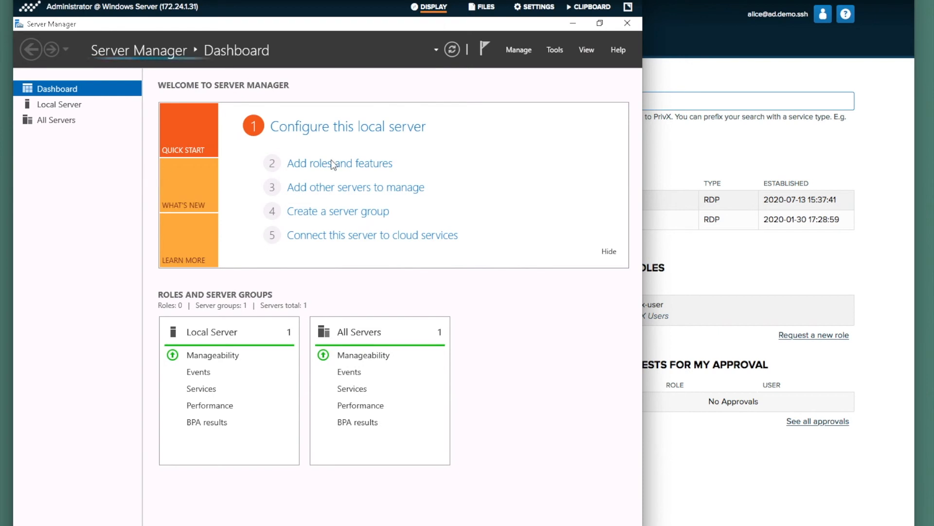
- Launch Active Directory Users and Computers from the Server Manager Tools menu
{"action": "left_click", "coordinate": [553, 48]}
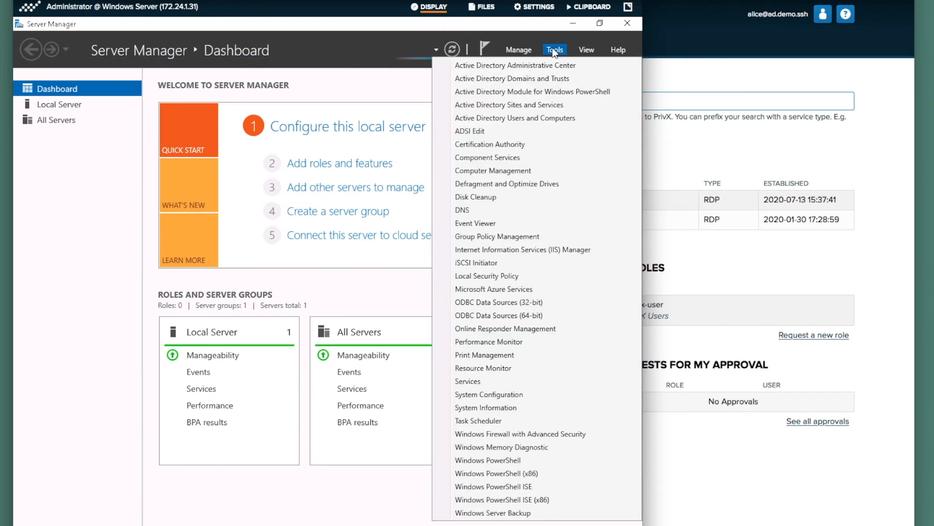
{"action": "left_click", "coordinate": [547, 117]}
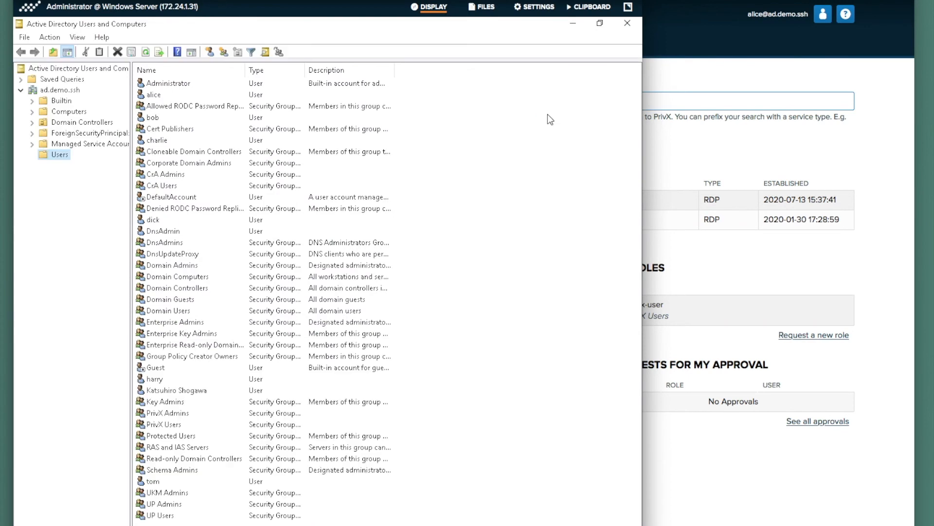
- Add the test user as a member of Corporate Domain Admins and save the group properties
{"action": "double_click", "coordinate": [210, 165]}
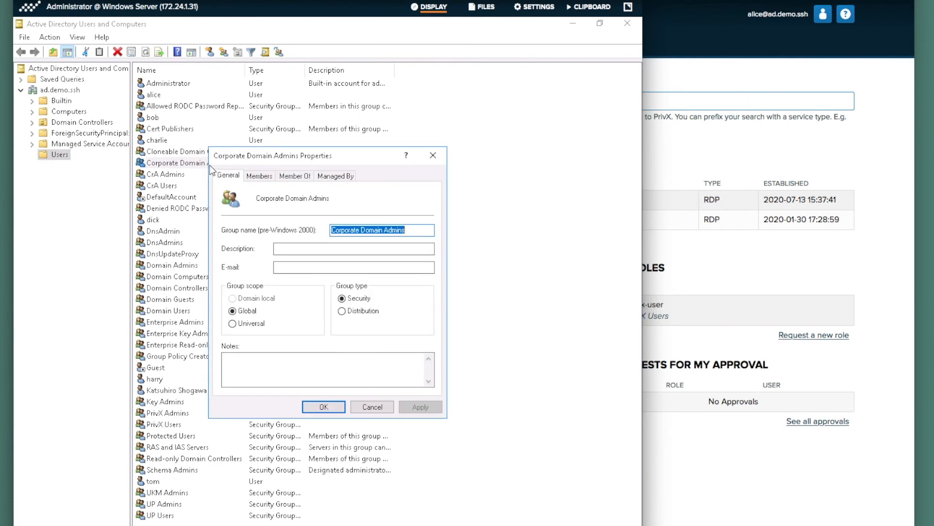
{"action": "left_click", "coordinate": [267, 177]}
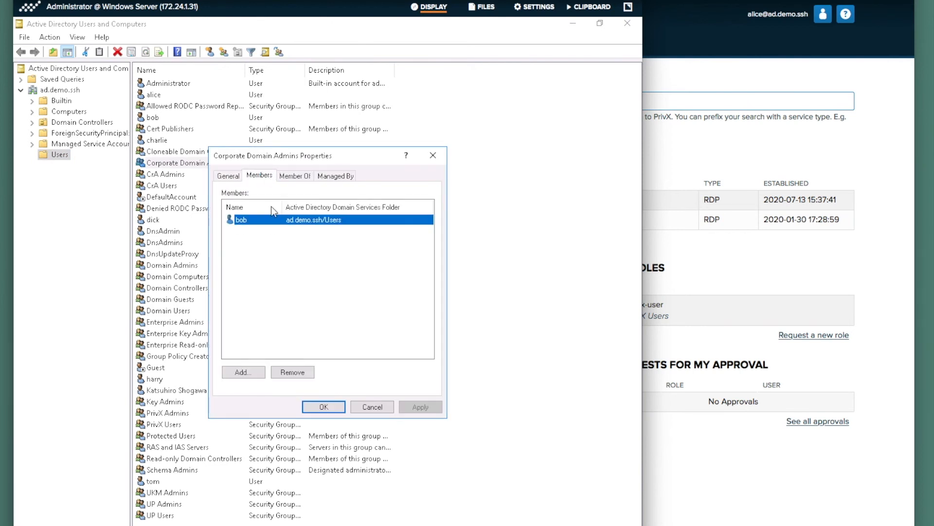
{"action": "left_click", "coordinate": [256, 372]}
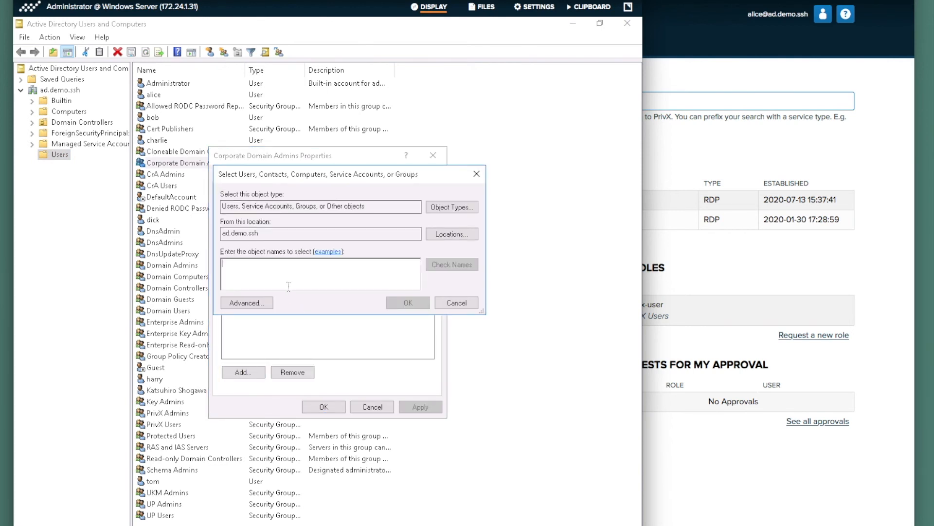
{"action": "type", "text": "alice"}
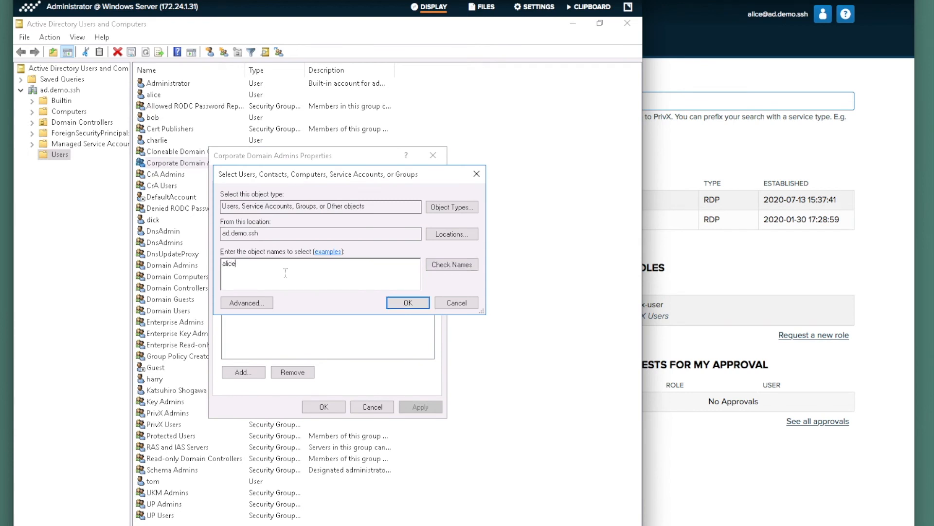
{"action": "left_click", "coordinate": [445, 262]}
{"action": "left_click", "coordinate": [414, 303]}
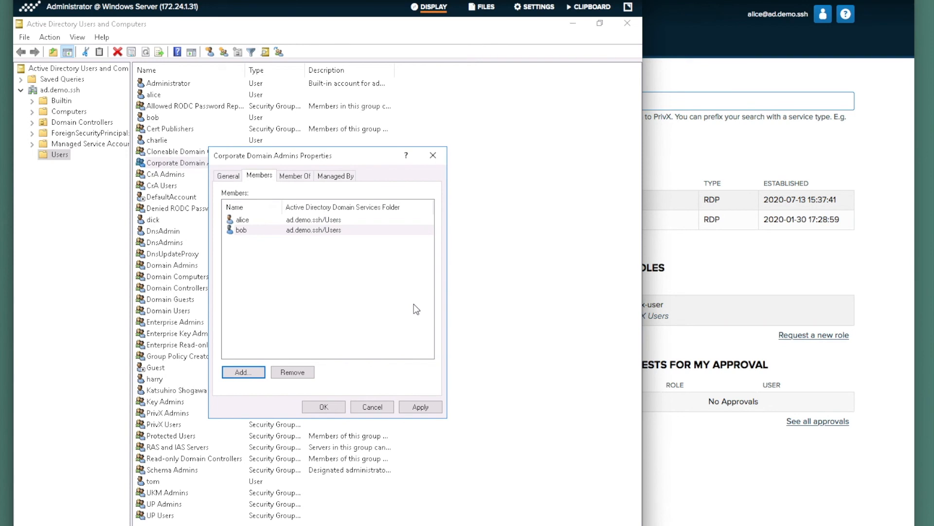
{"action": "left_click", "coordinate": [335, 408]}
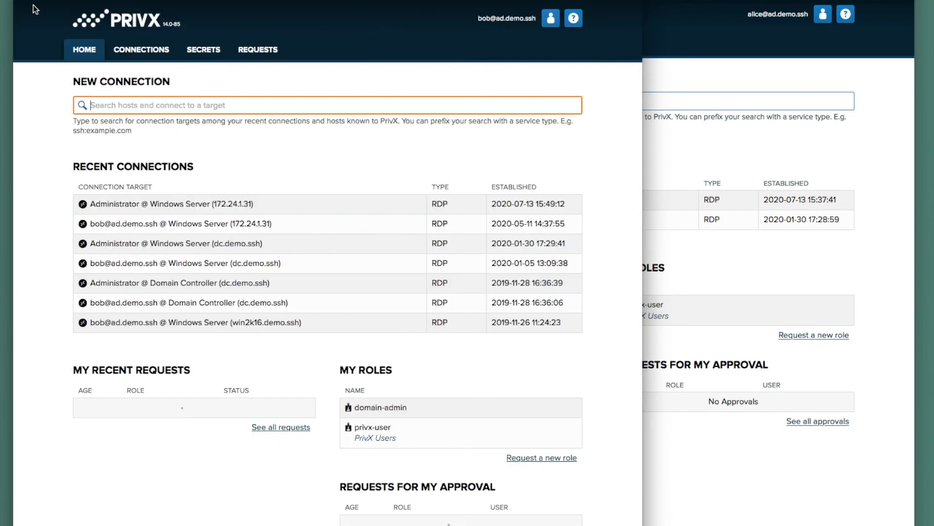
- Log out of PrivX, sign back in as superuser, and view the roles in Settings
{"action": "left_click", "coordinate": [550, 20]}
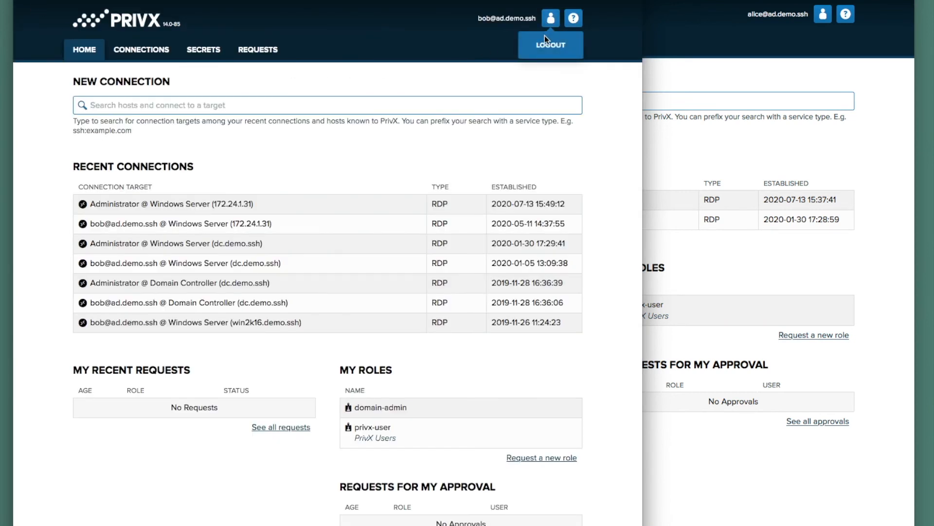
{"action": "left_click", "coordinate": [545, 42]}
{"action": "type", "text": "superuser"}
{"action": "key", "text": "Tab"}
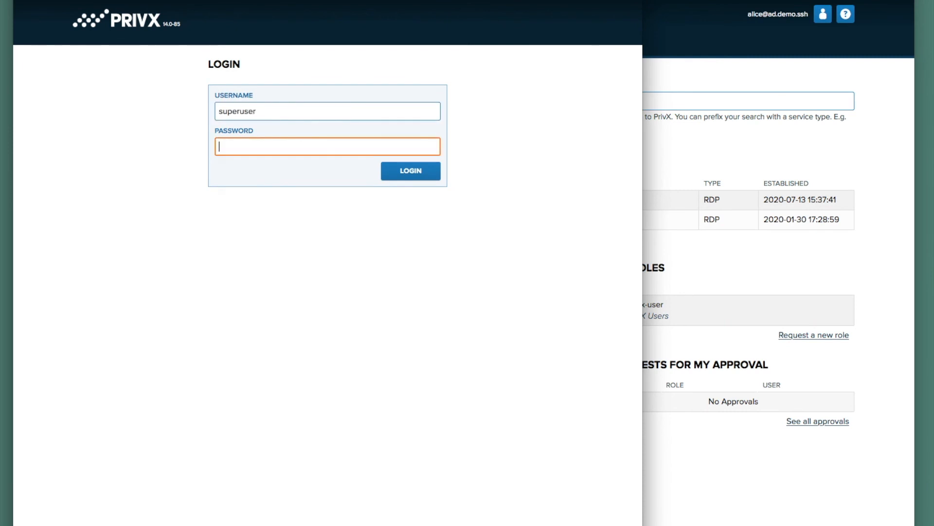
{"action": "key", "text": "Return"}
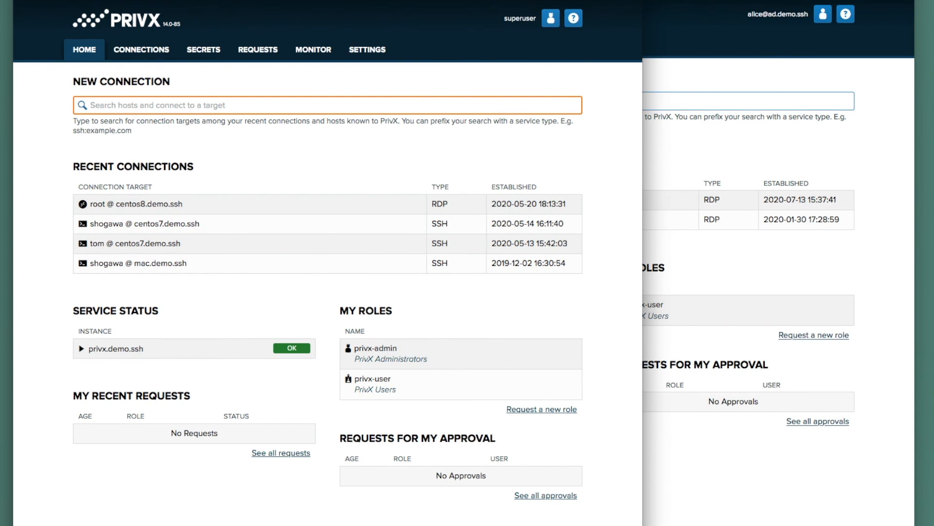
{"action": "left_click", "coordinate": [383, 51]}
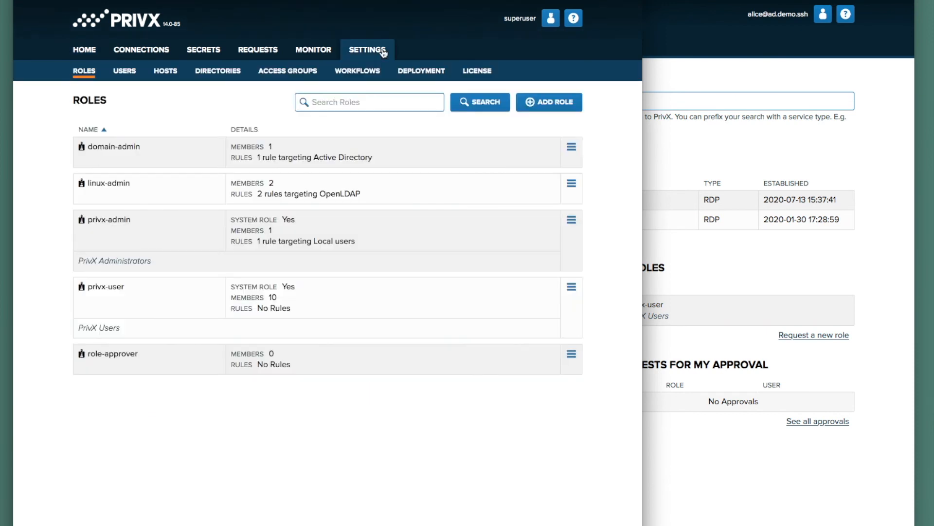
- Refresh the Active Directory entry under Settings > Directories
{"action": "left_click", "coordinate": [220, 72]}
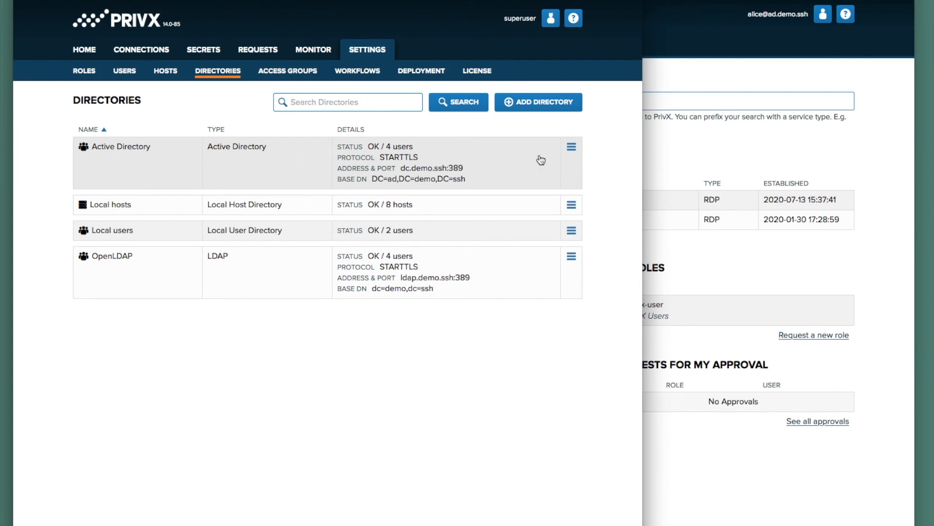
{"action": "left_click", "coordinate": [572, 149]}
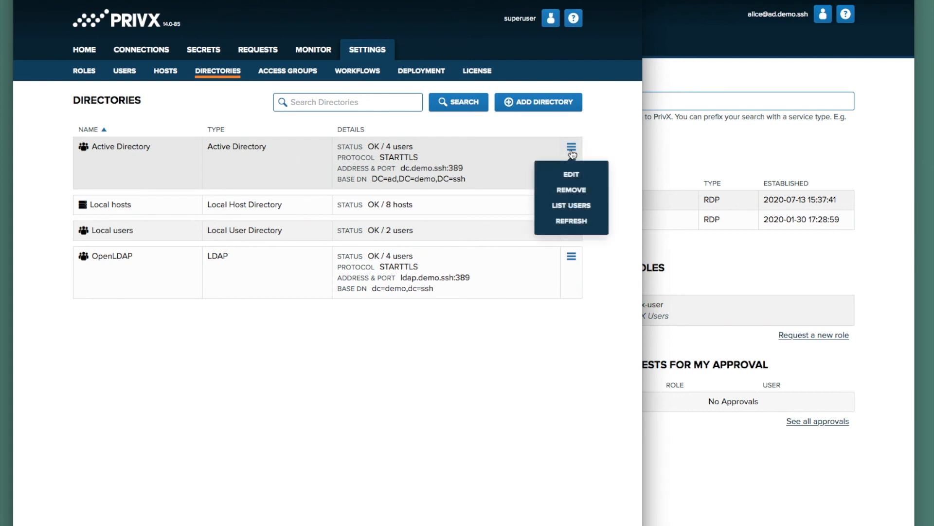
{"action": "left_click", "coordinate": [577, 220]}
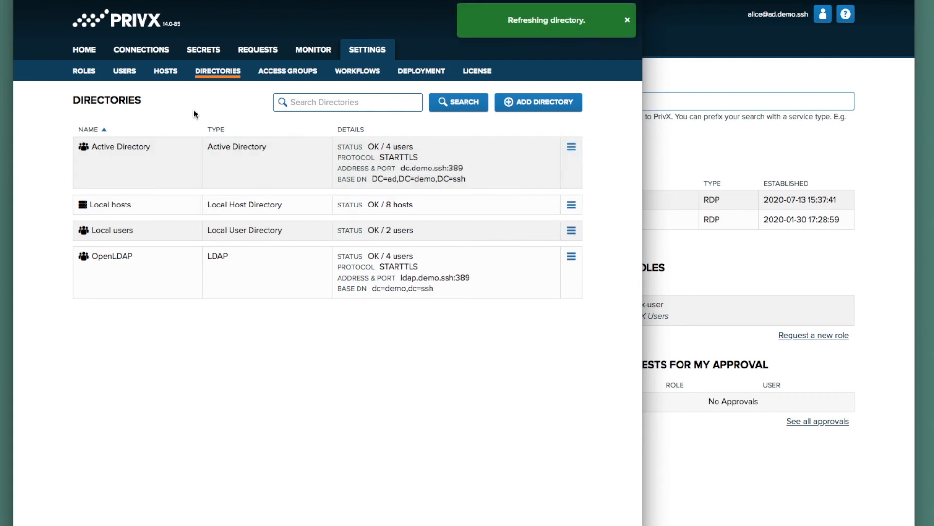
- List the domain-admin role's members, now showing two Active Directory users
{"action": "left_click", "coordinate": [86, 73]}
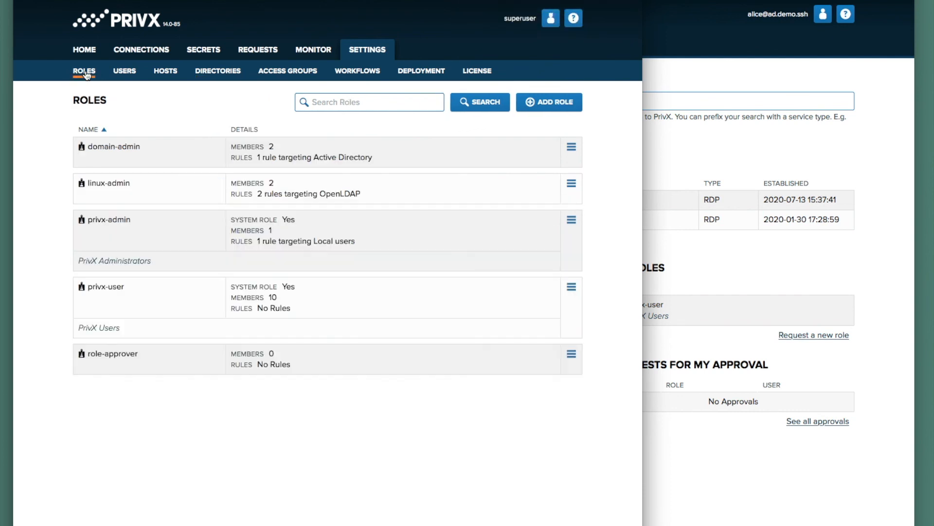
{"action": "left_click", "coordinate": [112, 157]}
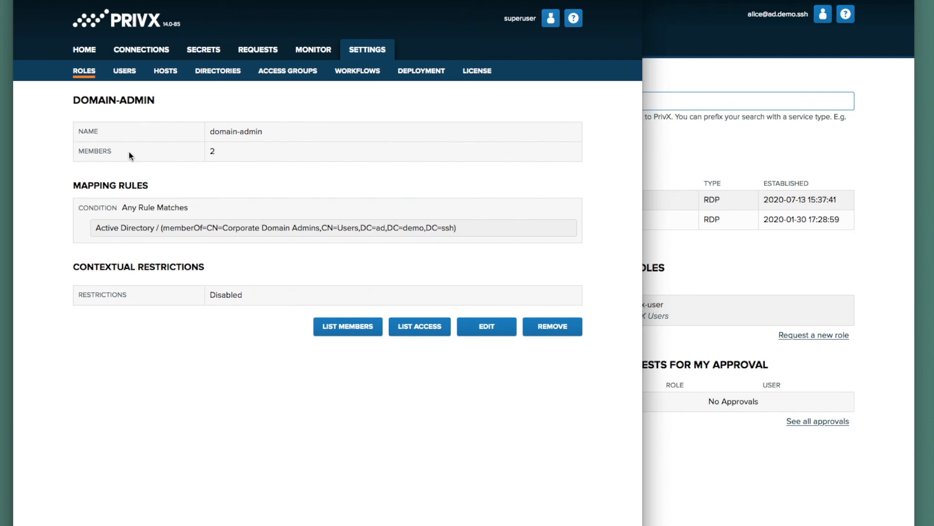
{"action": "left_click", "coordinate": [344, 327]}
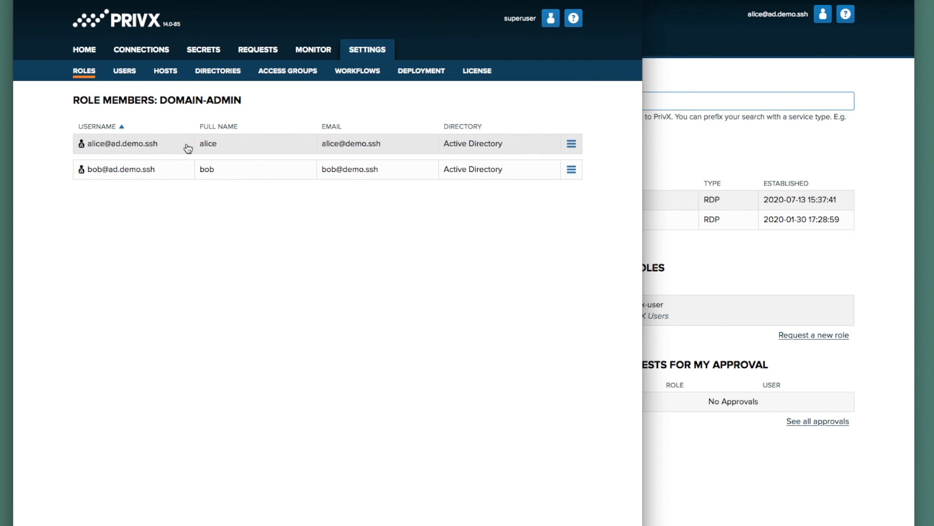
- In the test user's reloaded PrivX window, connect to Windows Server as Administrator @ 172.24.1.31
{"action": "left_click", "coordinate": [750, 163]}
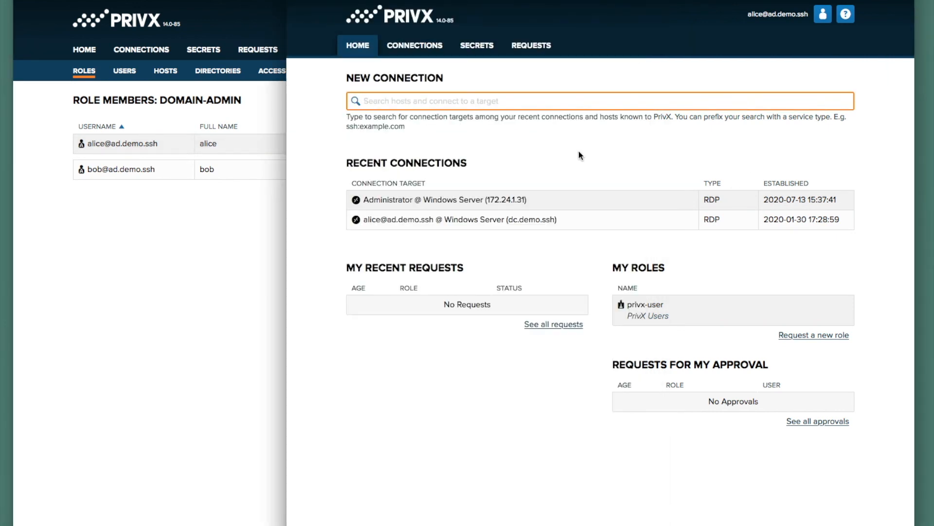
{"action": "key", "text": "super+r"}
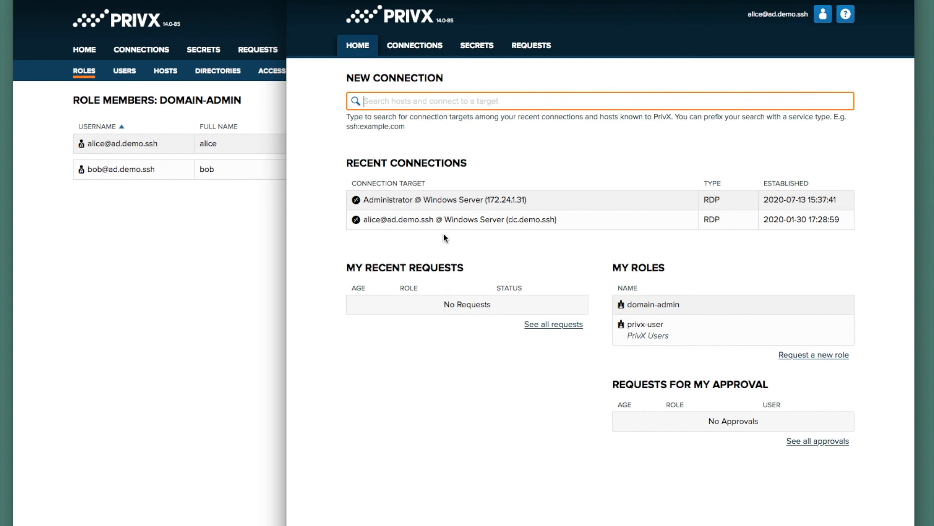
{"action": "left_click", "coordinate": [429, 54]}
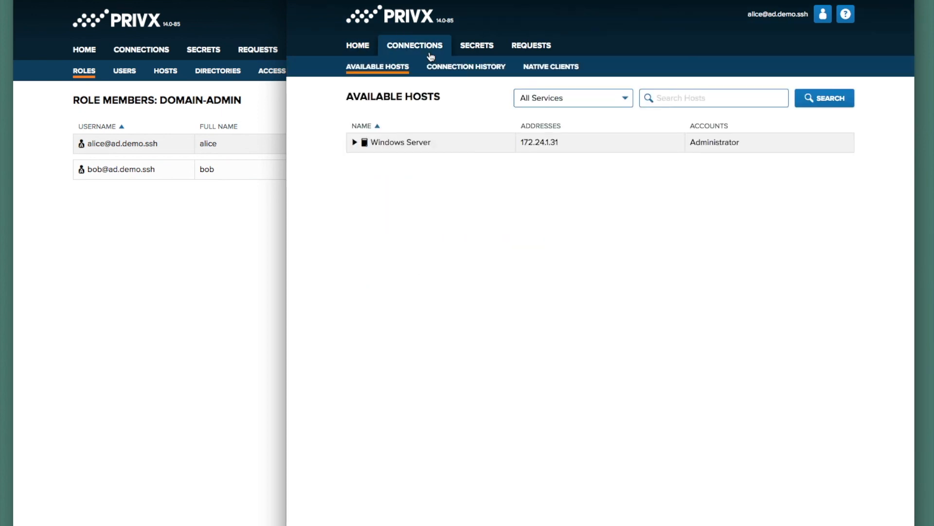
{"action": "left_click", "coordinate": [355, 146]}
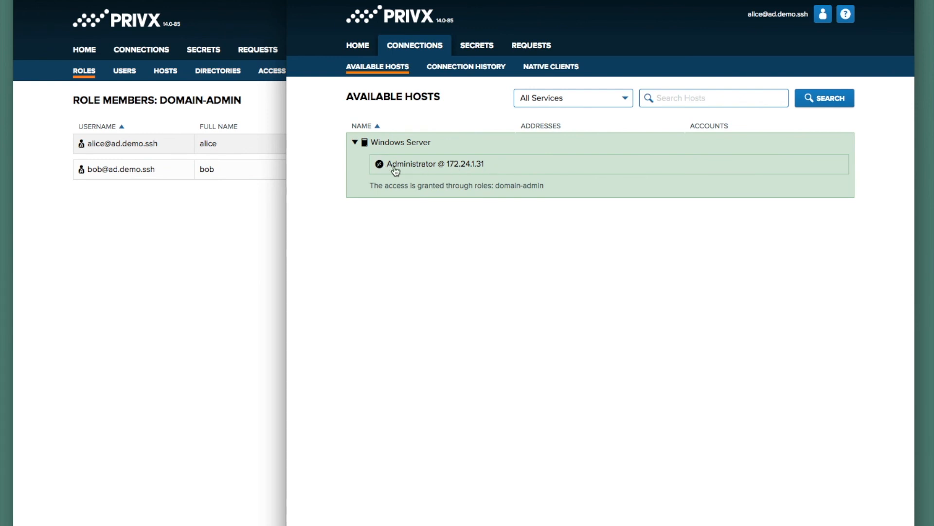
{"action": "left_click", "coordinate": [431, 165]}
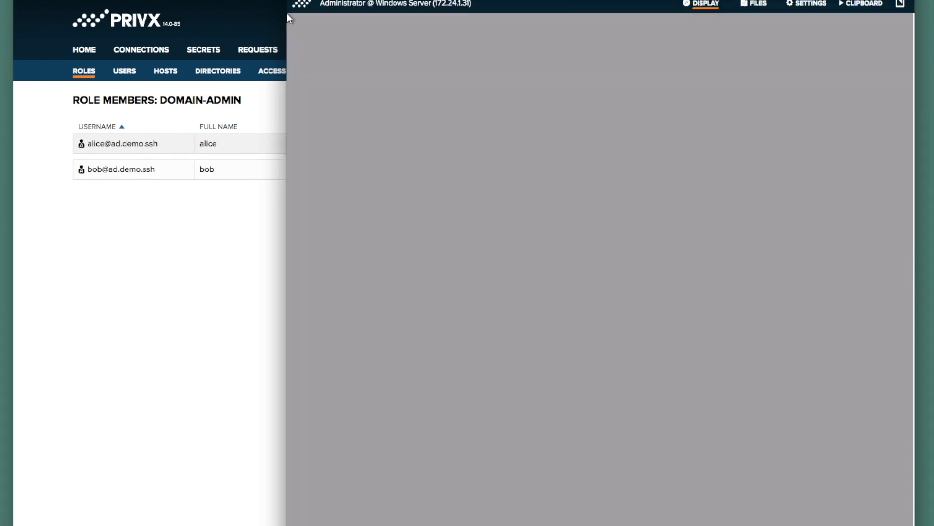